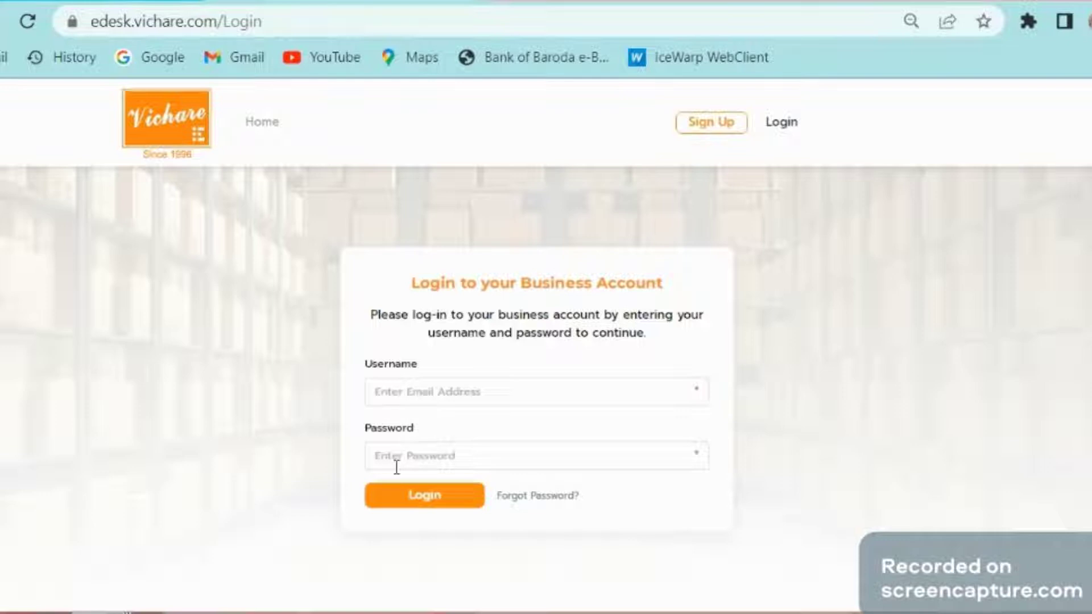
Step: Sign in to the business account with the saved e-mail and password
{"action": "left_click", "coordinate": [406, 393]}
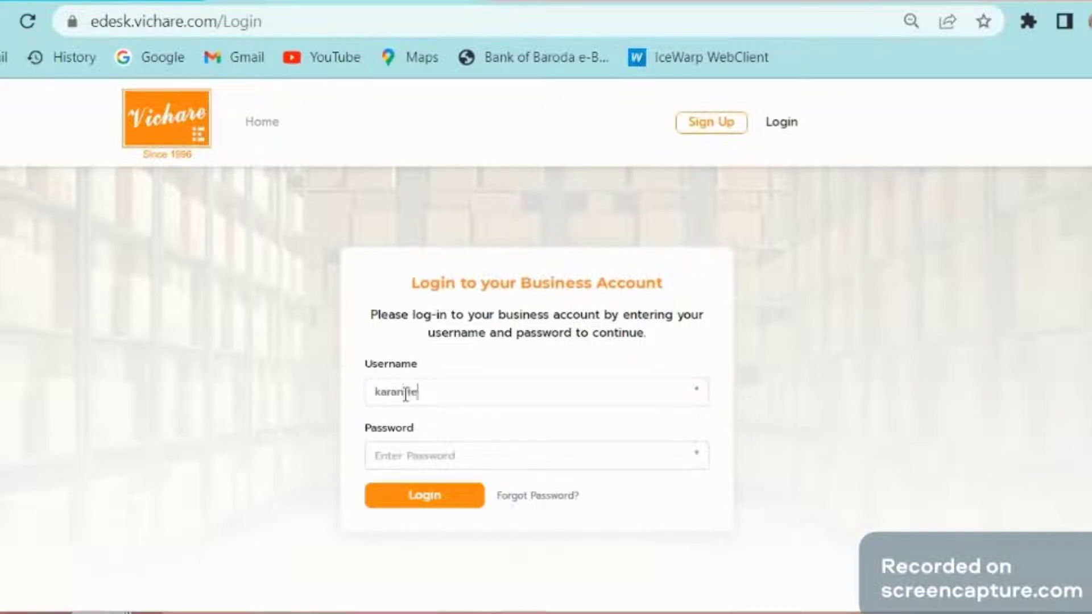
{"action": "key", "text": "Down"}
{"action": "key", "text": "Return"}
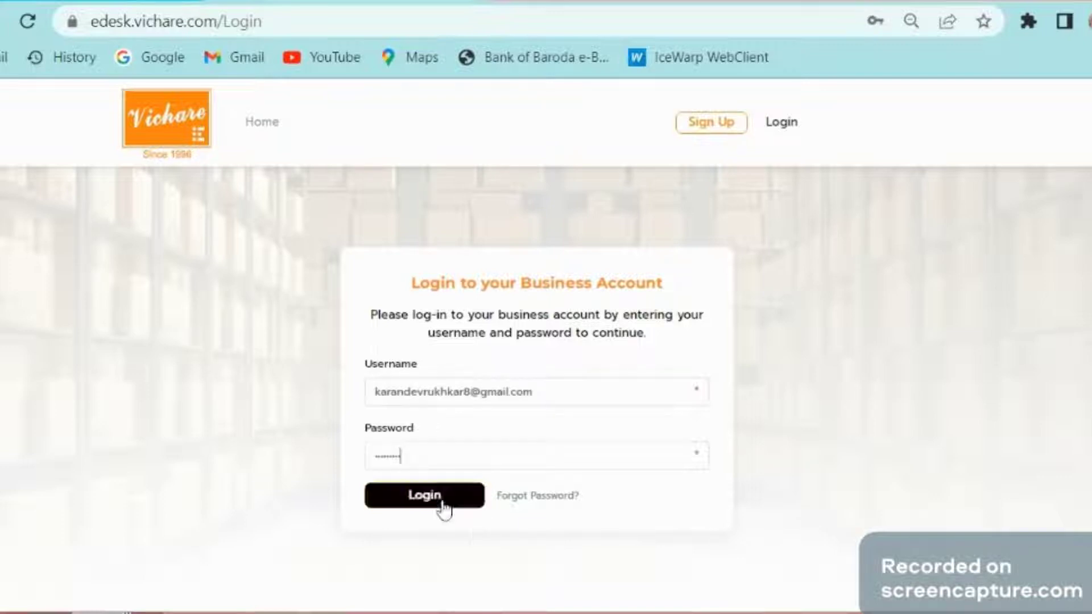
{"action": "left_click", "coordinate": [443, 508]}
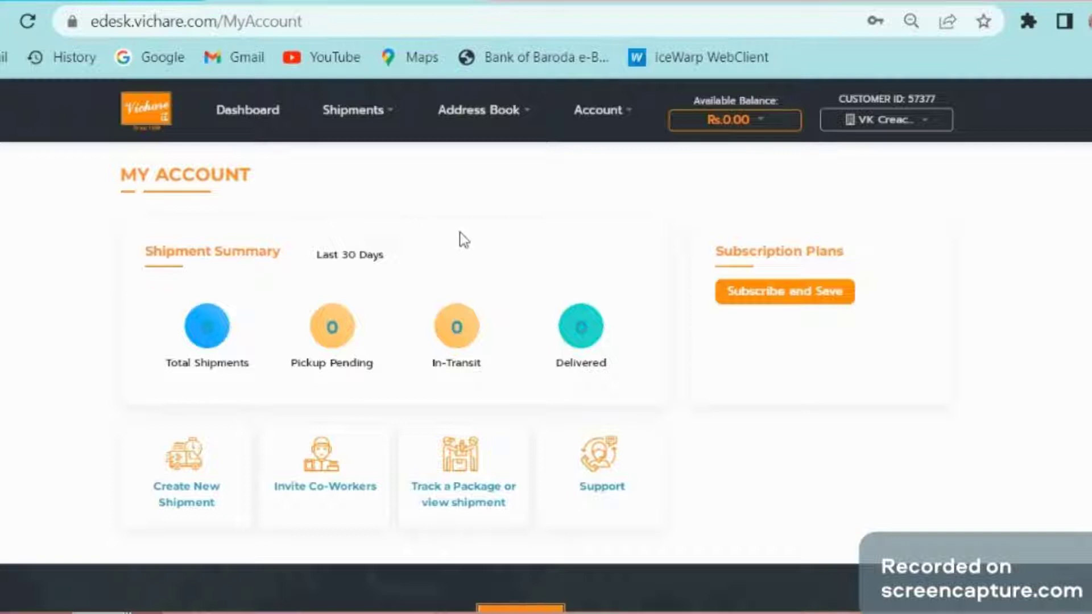
Step: Open the Corporate Plan 2021-01 subscription plans from Subscribe and Save
{"action": "left_click", "coordinate": [783, 310]}
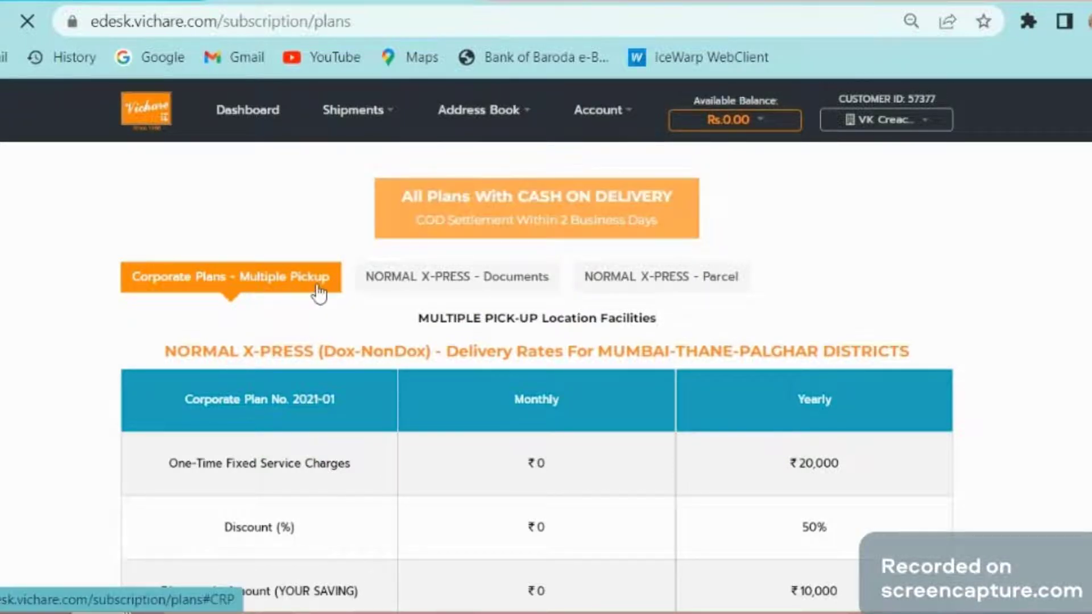
Step: Show the NORMAL X-PRESS - Documents plans and expand Plan 770's rate chart and terms
{"action": "left_click", "coordinate": [401, 286]}
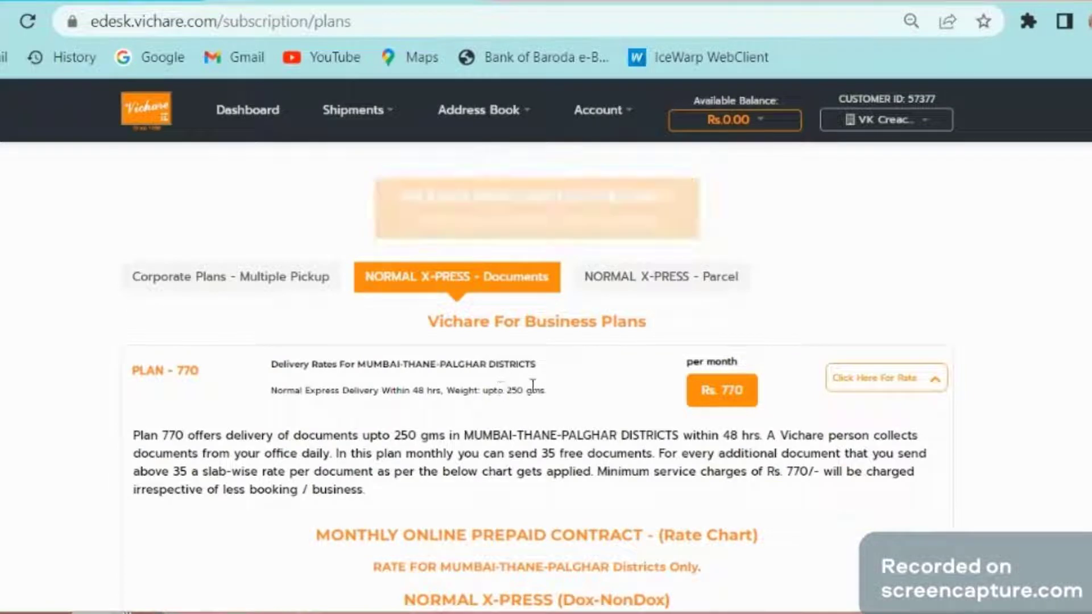
{"action": "scroll", "coordinate": [533, 386], "scroll_direction": "down", "scroll_amount": 2}
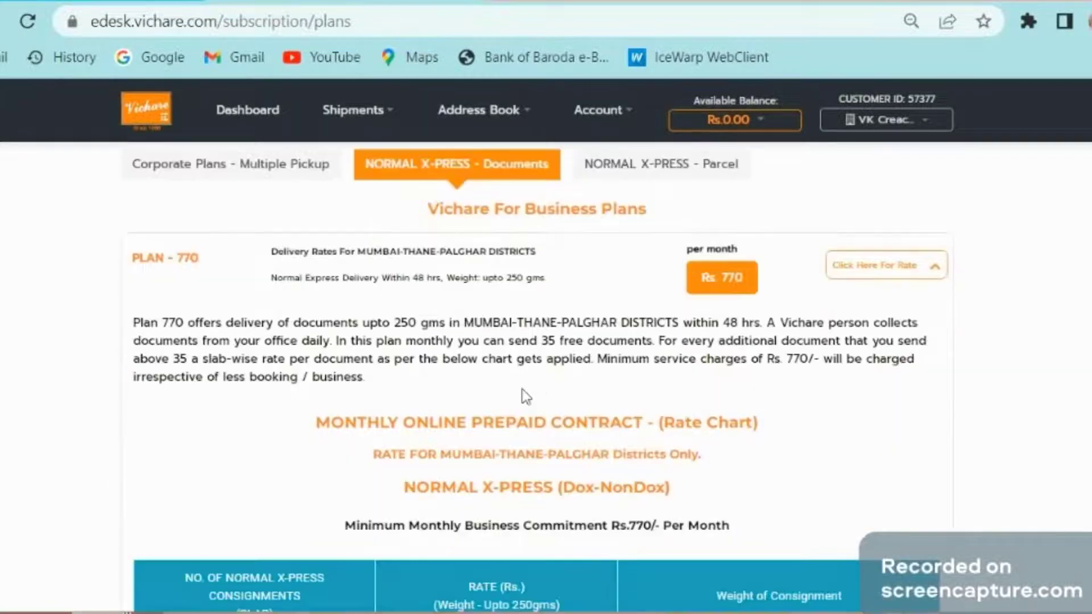
{"action": "left_click", "coordinate": [523, 293]}
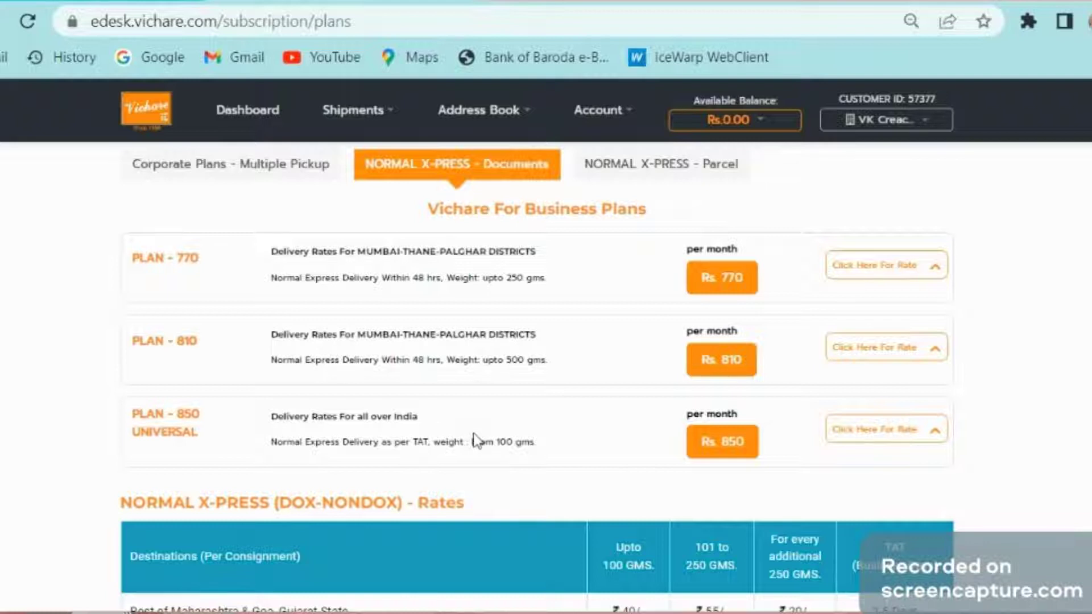
{"action": "double_click", "coordinate": [516, 278]}
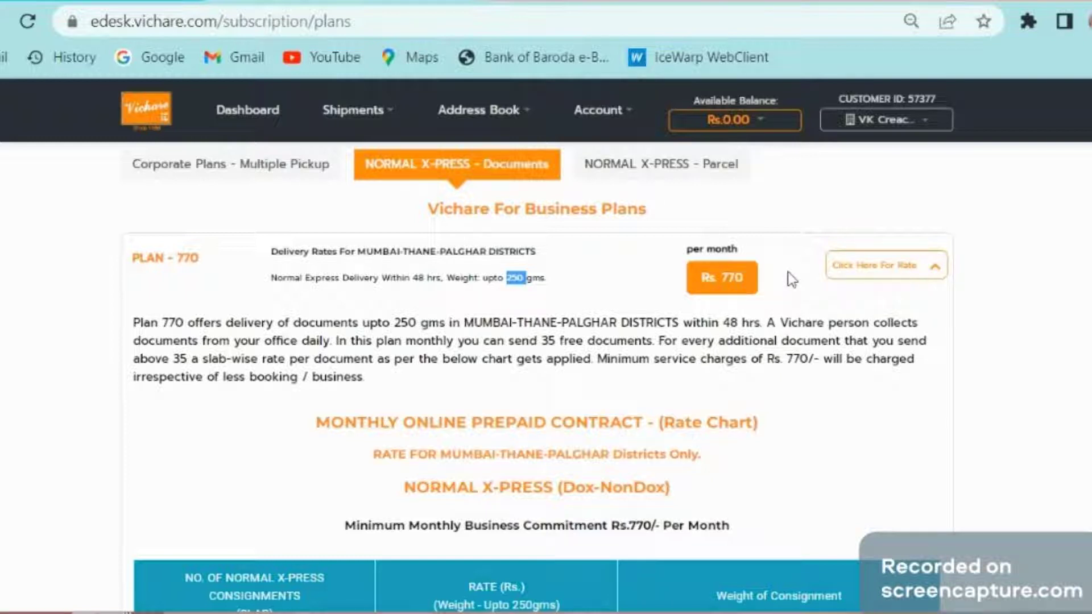
{"action": "left_click", "coordinate": [914, 273]}
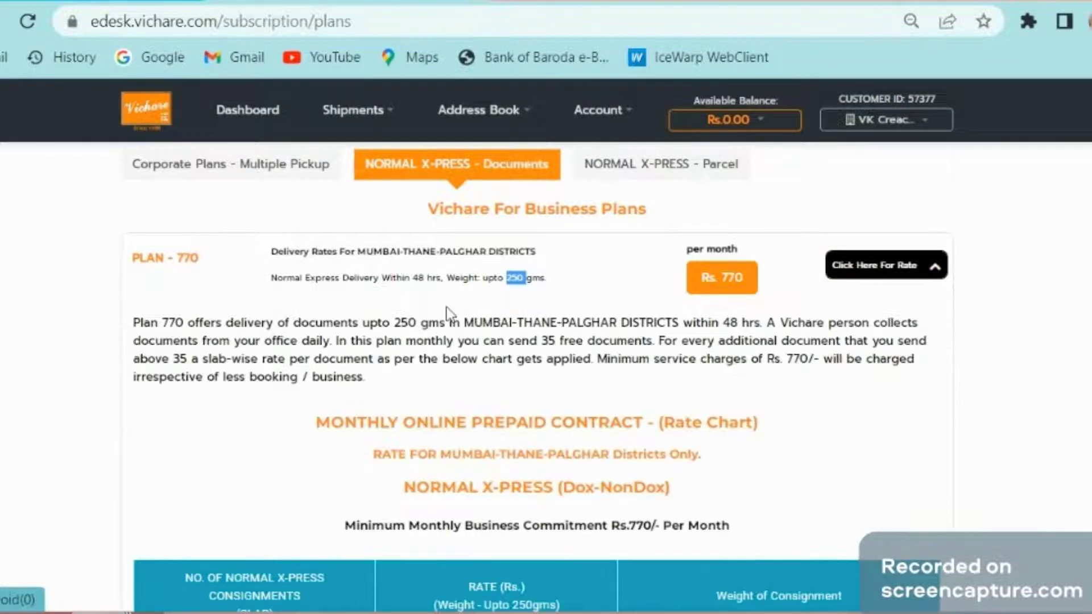
{"action": "scroll", "coordinate": [448, 313], "scroll_direction": "down", "scroll_amount": 4}
{"action": "scroll", "coordinate": [438, 317], "scroll_direction": "down", "scroll_amount": 8}
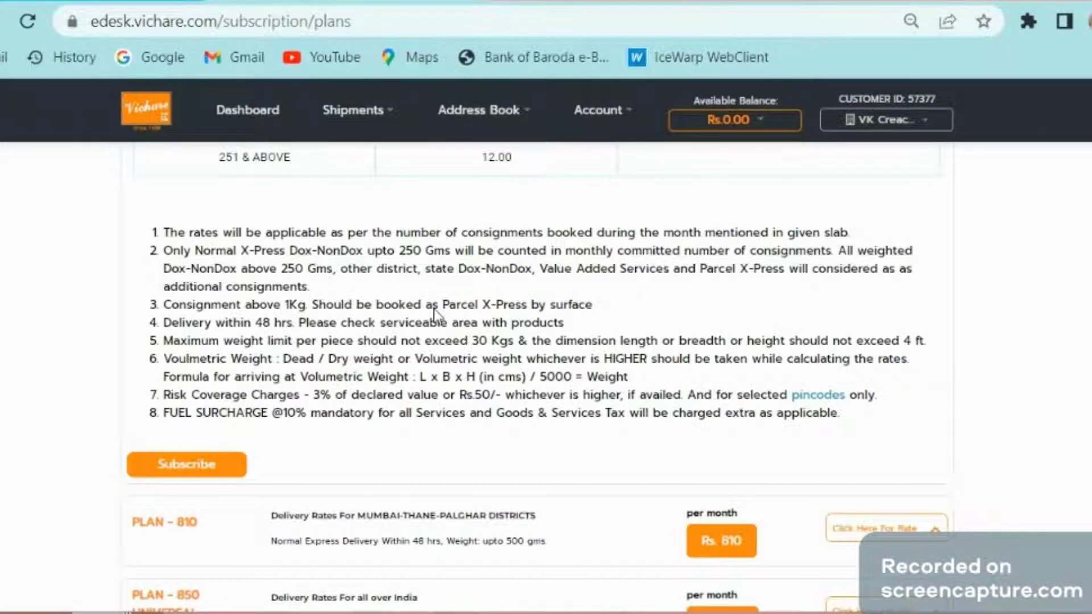
{"action": "scroll", "coordinate": [183, 362], "scroll_direction": "down", "scroll_amount": 2}
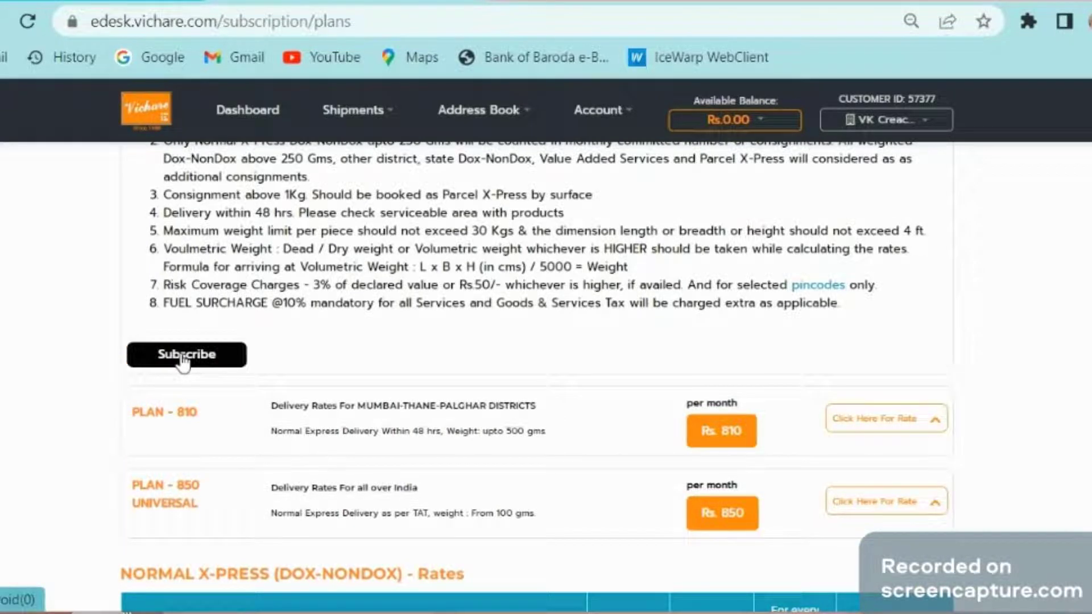
Step: Subscribe to Plan 770 and enter the referrer's name on the Rs. 1000 form
{"action": "left_click", "coordinate": [183, 362]}
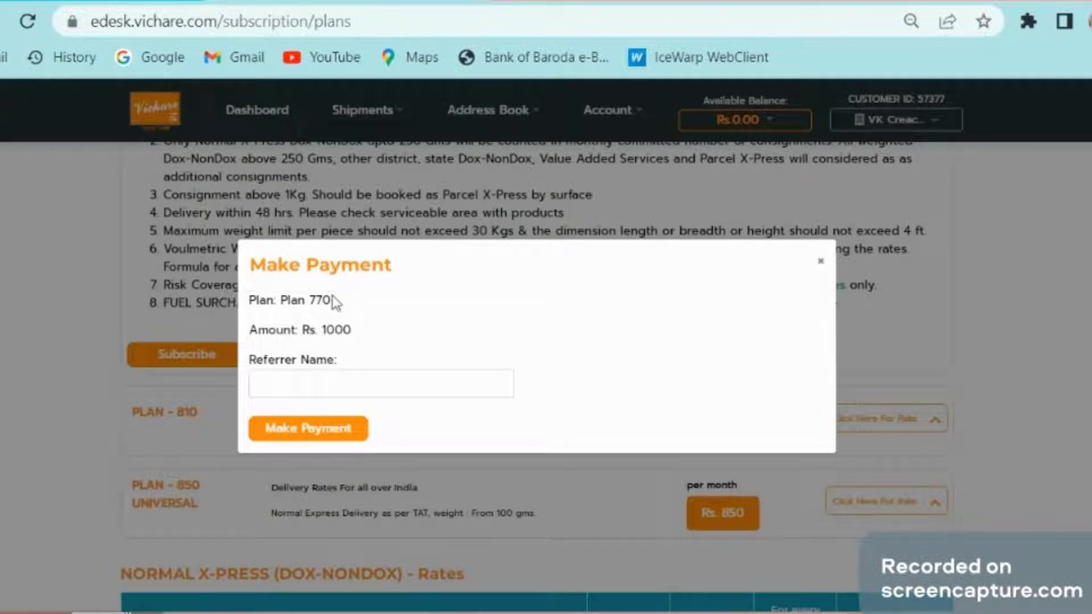
{"action": "left_click", "coordinate": [322, 383]}
{"action": "left_click", "coordinate": [321, 383]}
Step: Pay the Rs. 1000 for Plan 770 through the UPI QR code
{"action": "left_click", "coordinate": [301, 431]}
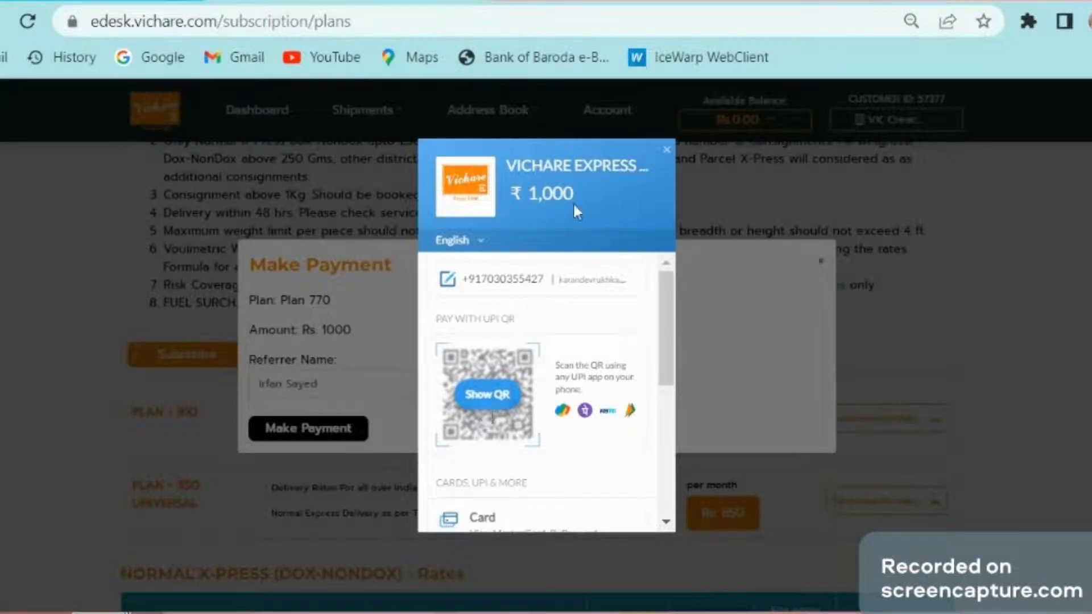
{"action": "scroll", "coordinate": [561, 315], "scroll_direction": "down", "scroll_amount": 2}
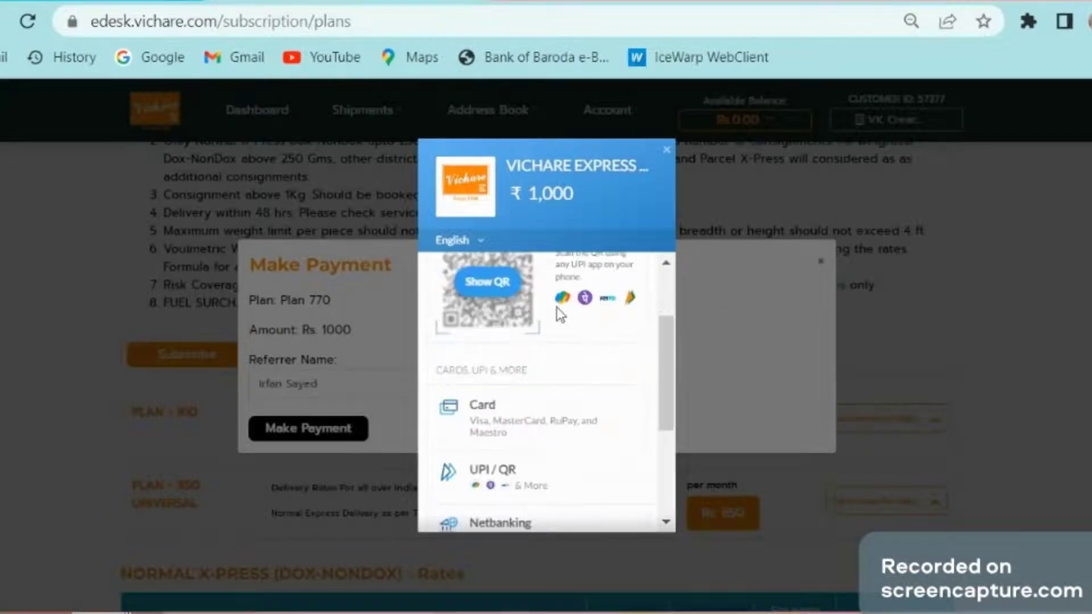
{"action": "scroll", "coordinate": [560, 315], "scroll_direction": "up", "scroll_amount": 2}
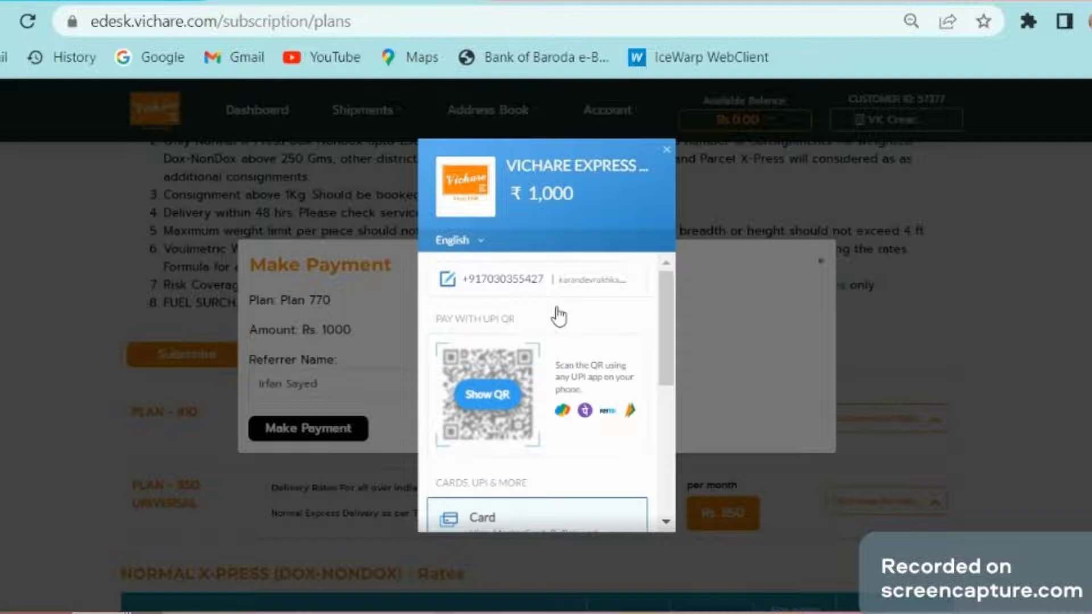
{"action": "left_click", "coordinate": [502, 405]}
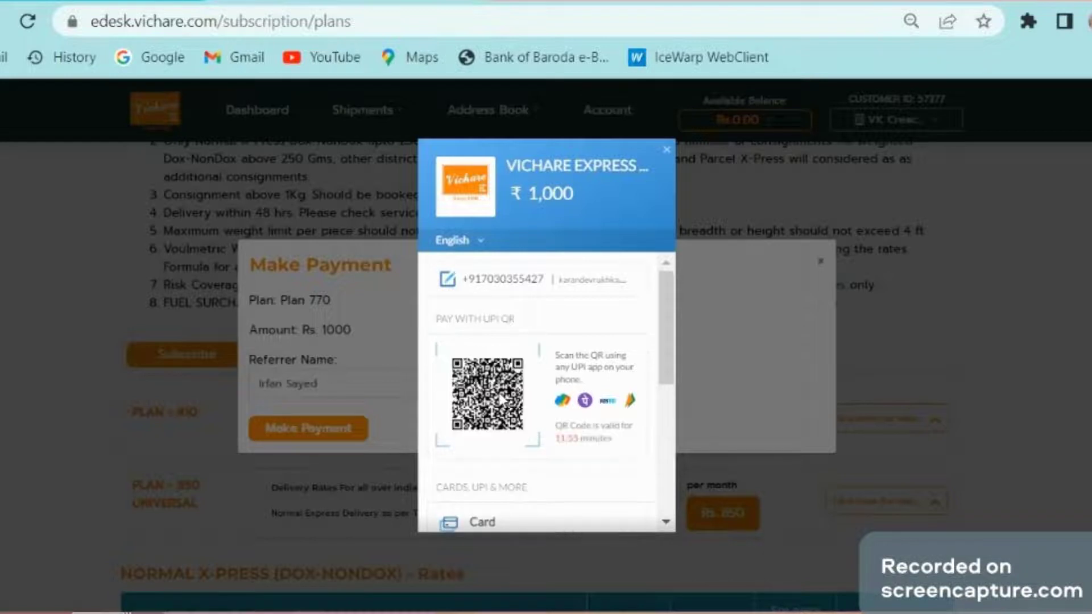
{"action": "scroll", "coordinate": [500, 398], "scroll_direction": "down", "scroll_amount": 4}
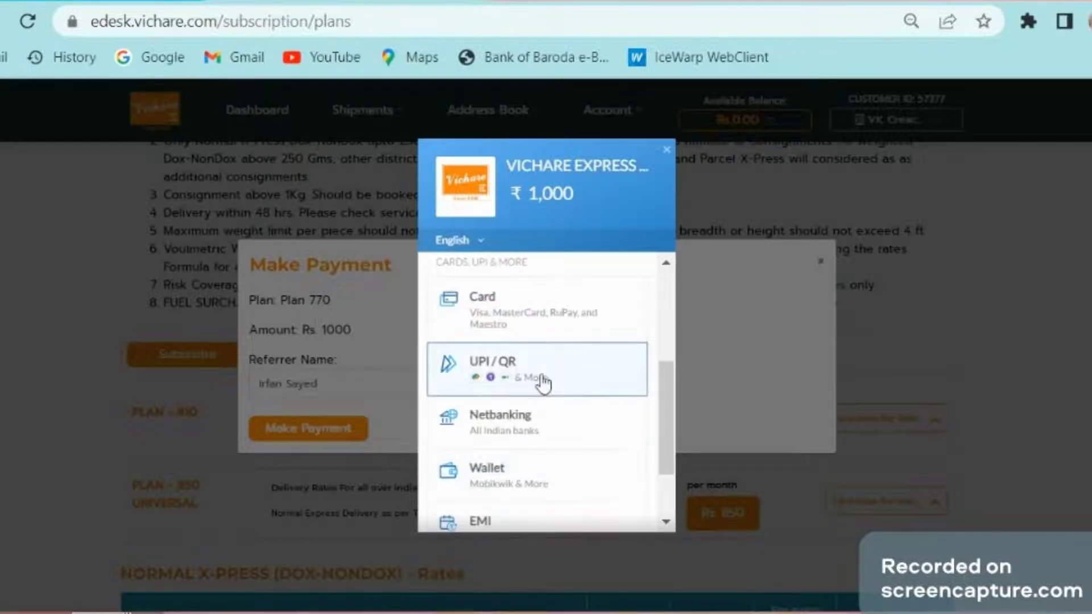
{"action": "scroll", "coordinate": [508, 420], "scroll_direction": "down", "scroll_amount": 2}
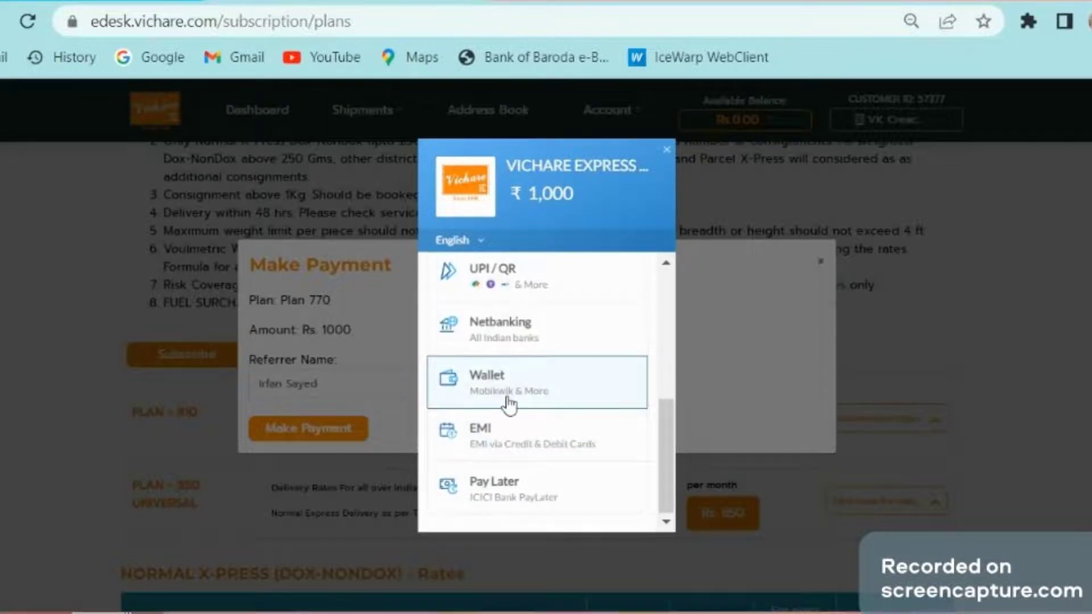
{"action": "scroll", "coordinate": [590, 416], "scroll_direction": "up", "scroll_amount": 5}
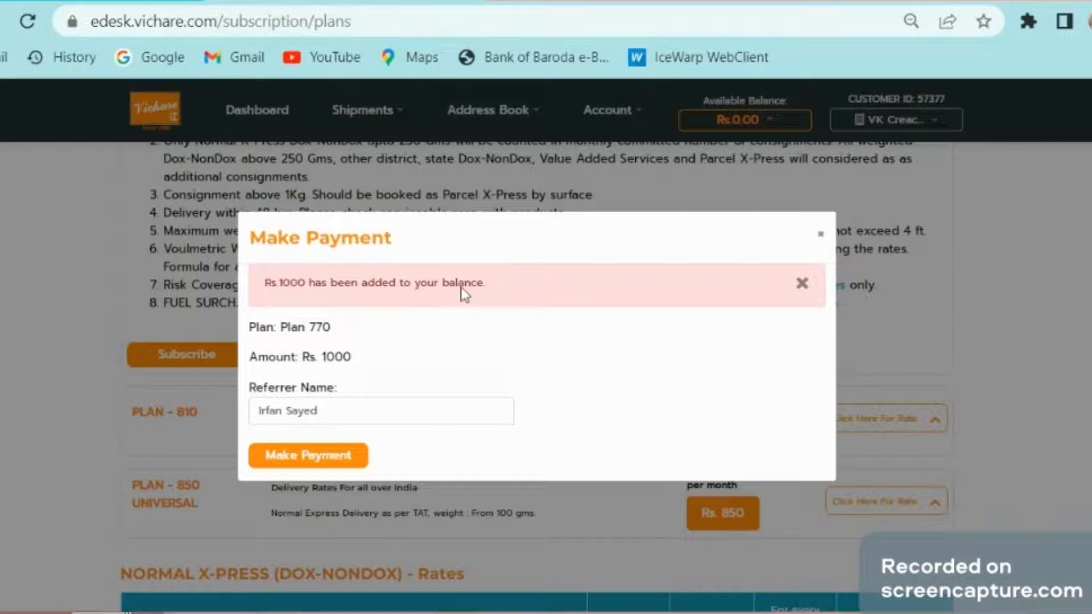
{"action": "left_click", "coordinate": [257, 109]}
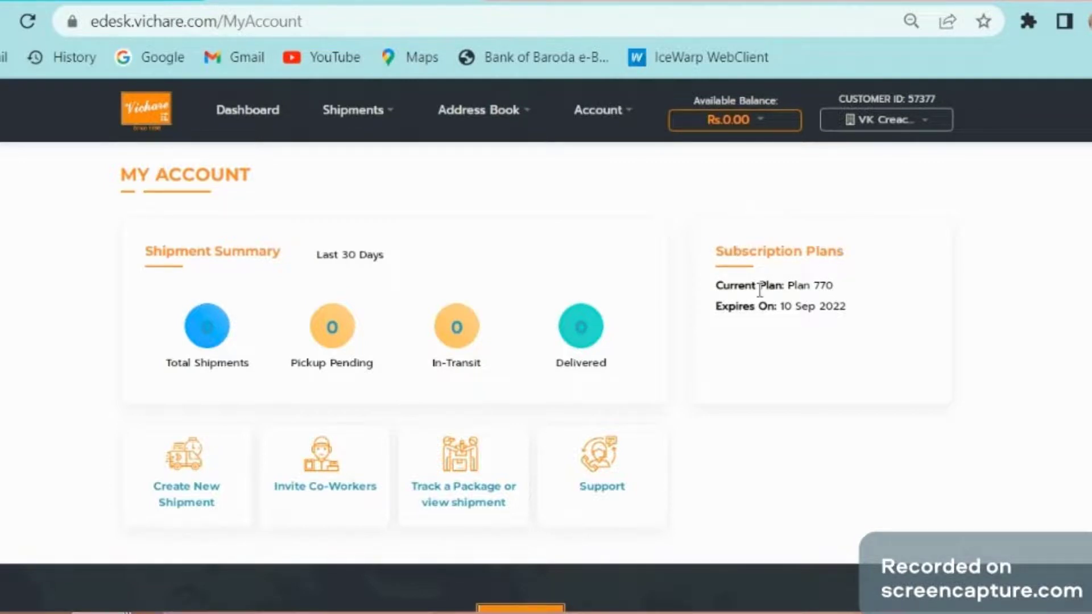
{"action": "left_click_drag", "start_coordinate": [788, 288], "coordinate": [833, 289]}
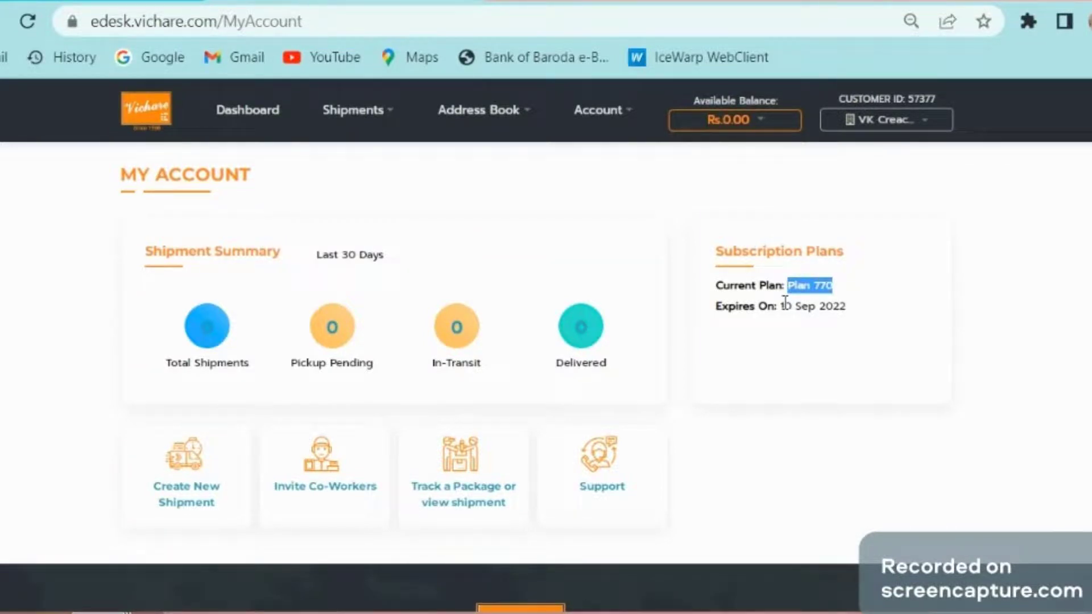
{"action": "left_click_drag", "start_coordinate": [785, 302], "coordinate": [863, 323]}
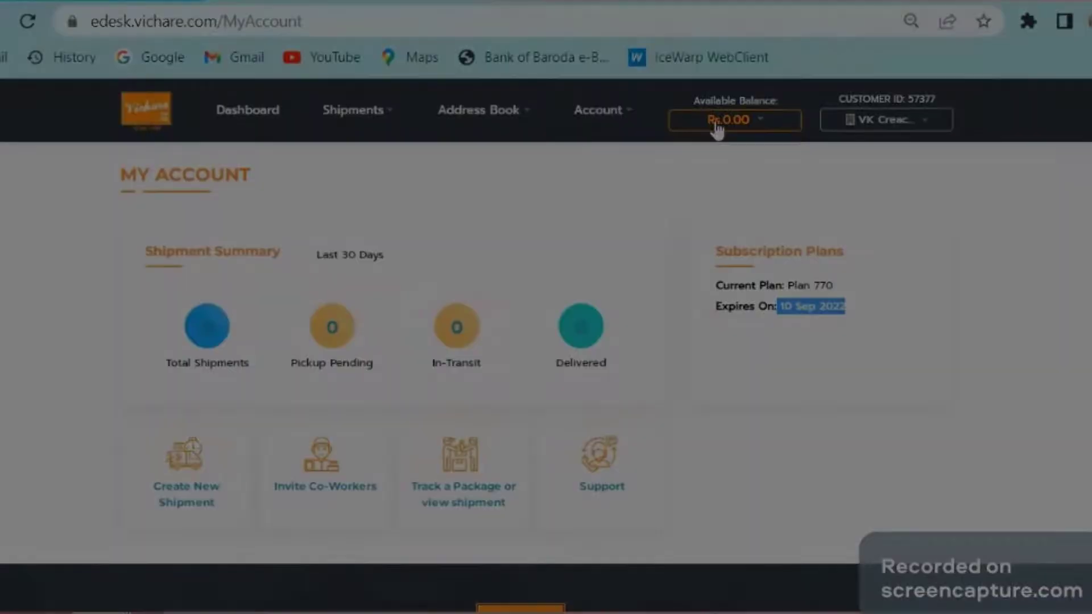
Step: View the account ledger, then go to Add Balance from the Available Balance dropdown
{"action": "left_click", "coordinate": [715, 126]}
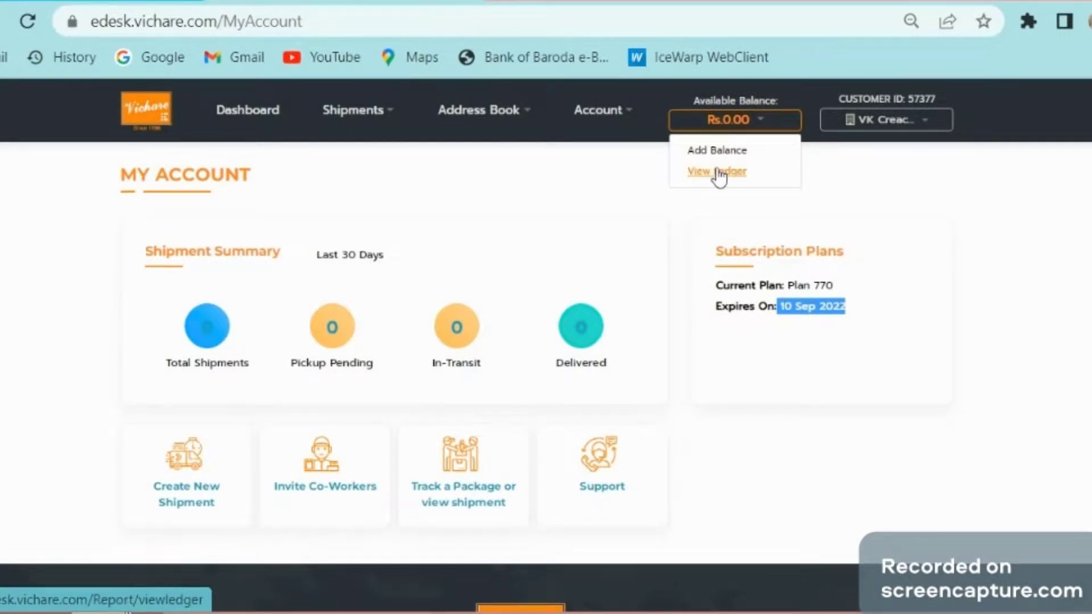
{"action": "left_click", "coordinate": [719, 174]}
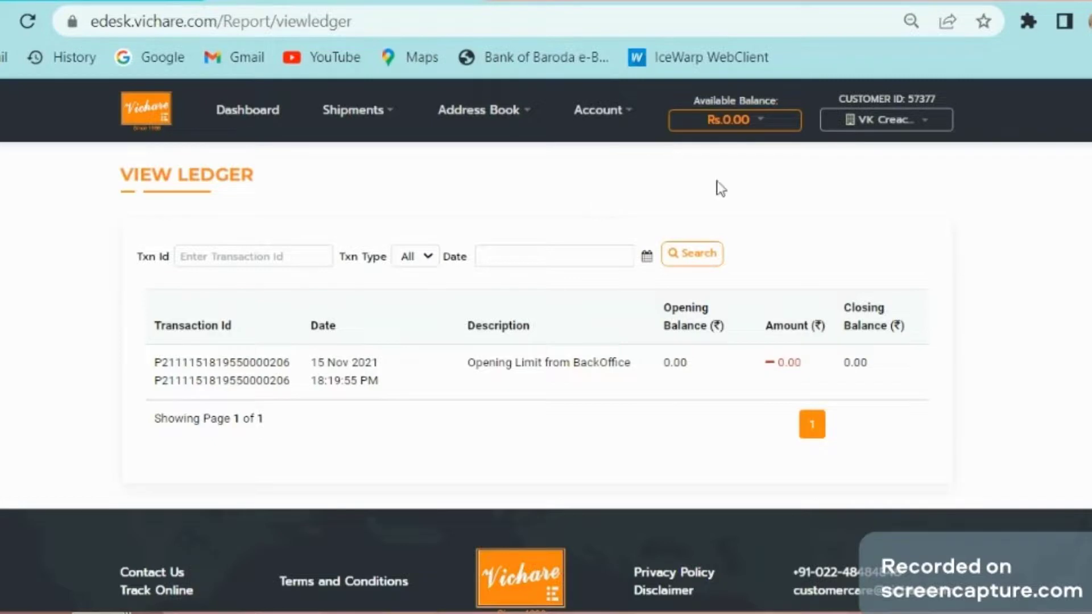
{"action": "left_click", "coordinate": [727, 122]}
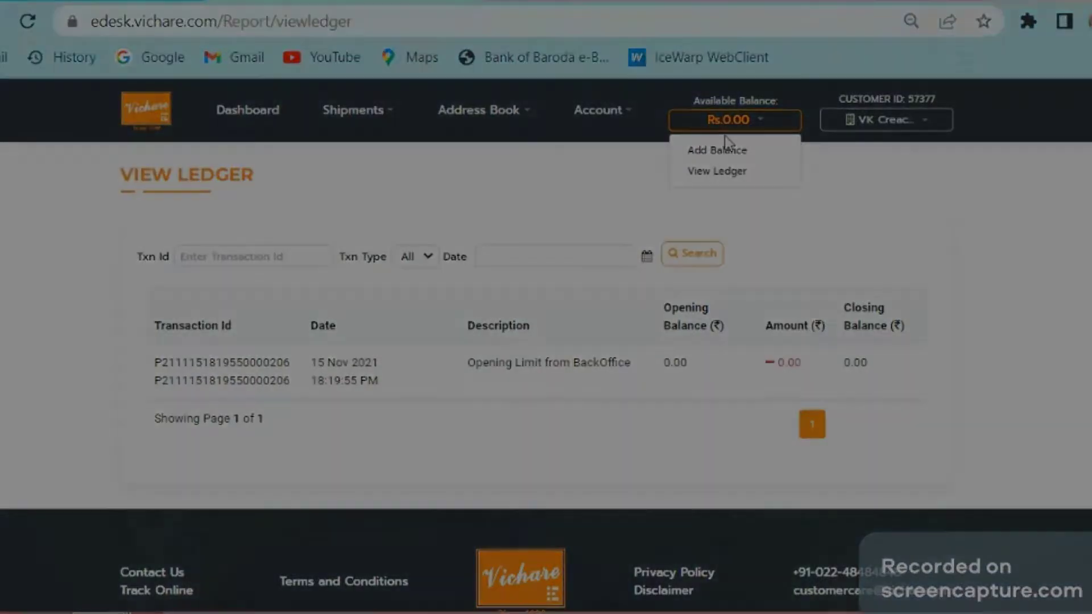
{"action": "left_click", "coordinate": [717, 149]}
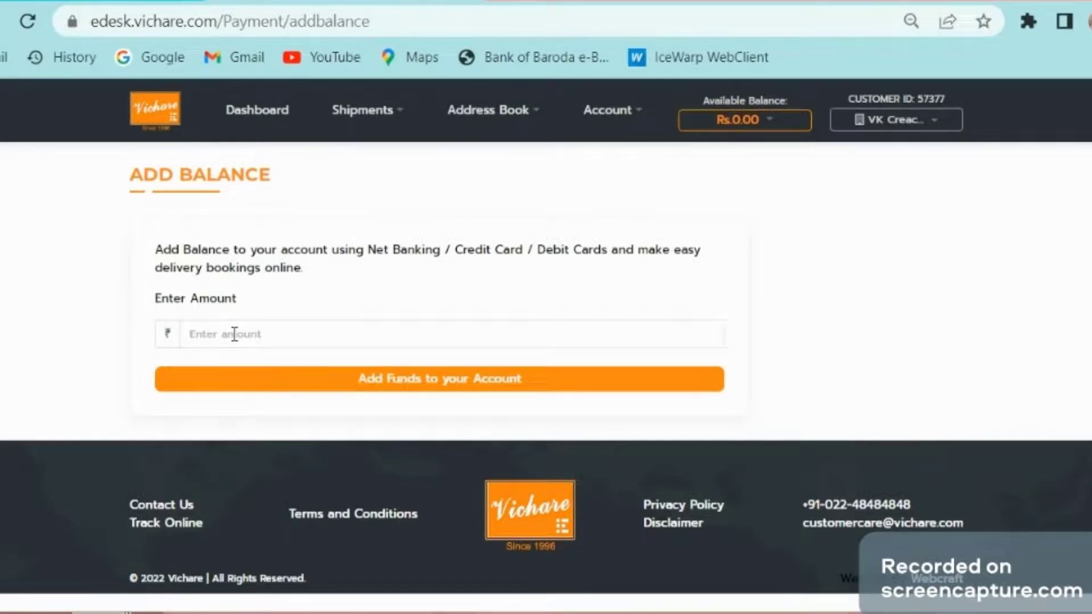
Step: Enter a ₹100 top-up amount and start the Add Funds payment
{"action": "left_click", "coordinate": [234, 334]}
{"action": "type", "text": "100"}
{"action": "left_click", "coordinate": [374, 390]}
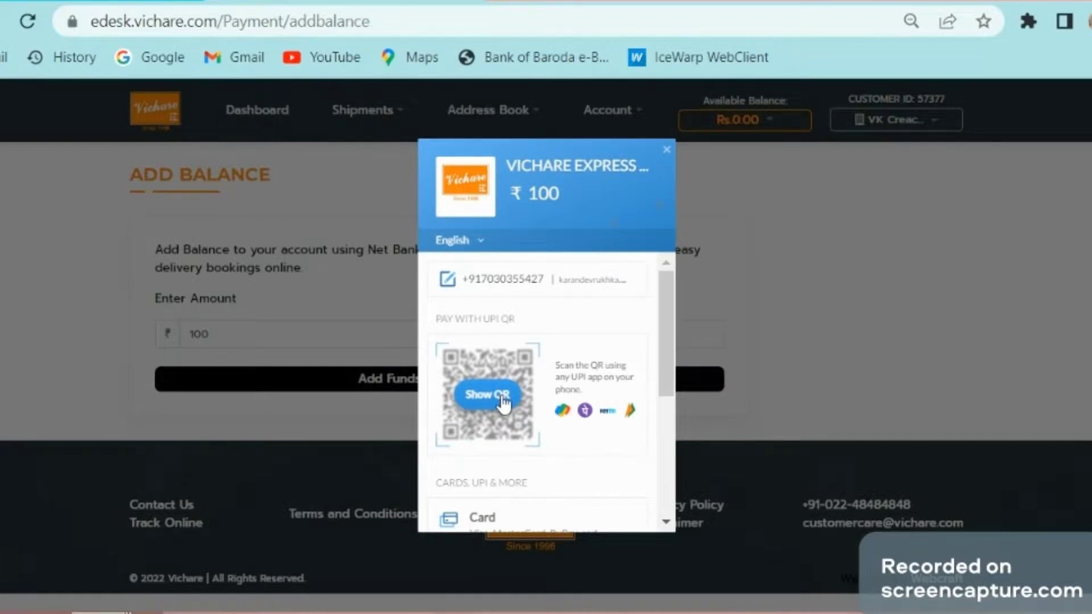
Step: Browse the UPI QR, card and netbanking payment options without completing payment
{"action": "scroll", "coordinate": [495, 409], "scroll_direction": "down", "scroll_amount": 2}
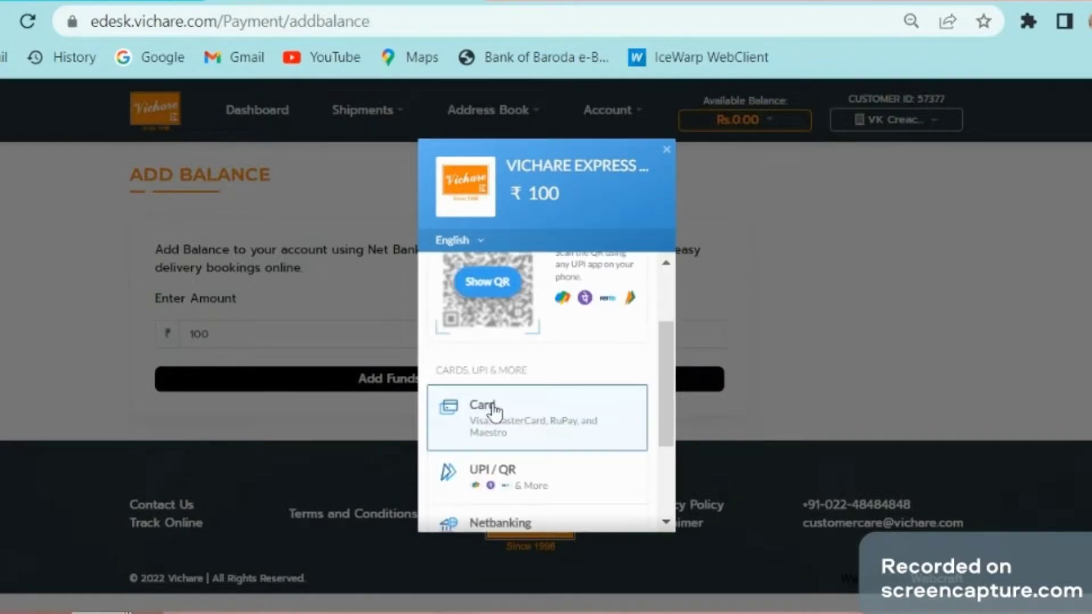
{"action": "scroll", "coordinate": [495, 410], "scroll_direction": "down", "scroll_amount": 2}
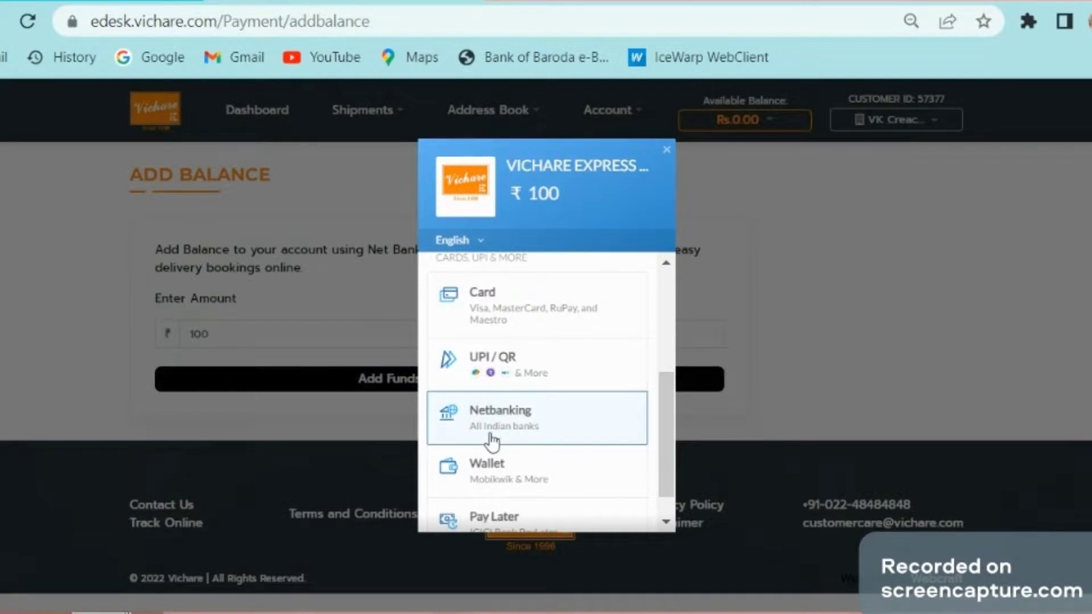
{"action": "scroll", "coordinate": [492, 441], "scroll_direction": "down", "scroll_amount": 1}
{"action": "scroll", "coordinate": [490, 443], "scroll_direction": "up", "scroll_amount": 4}
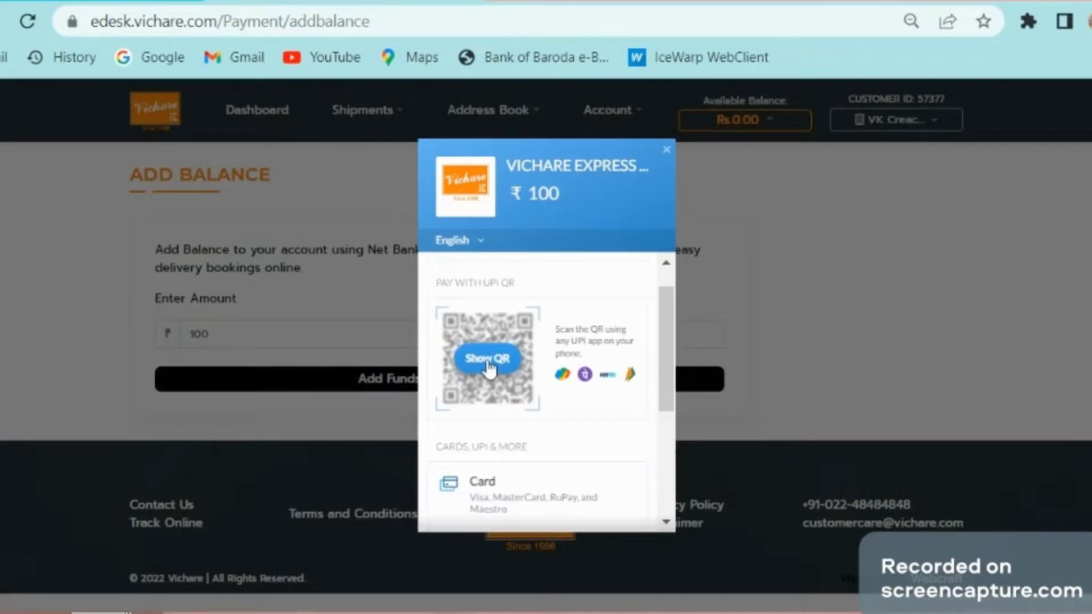
{"action": "left_click", "coordinate": [487, 358]}
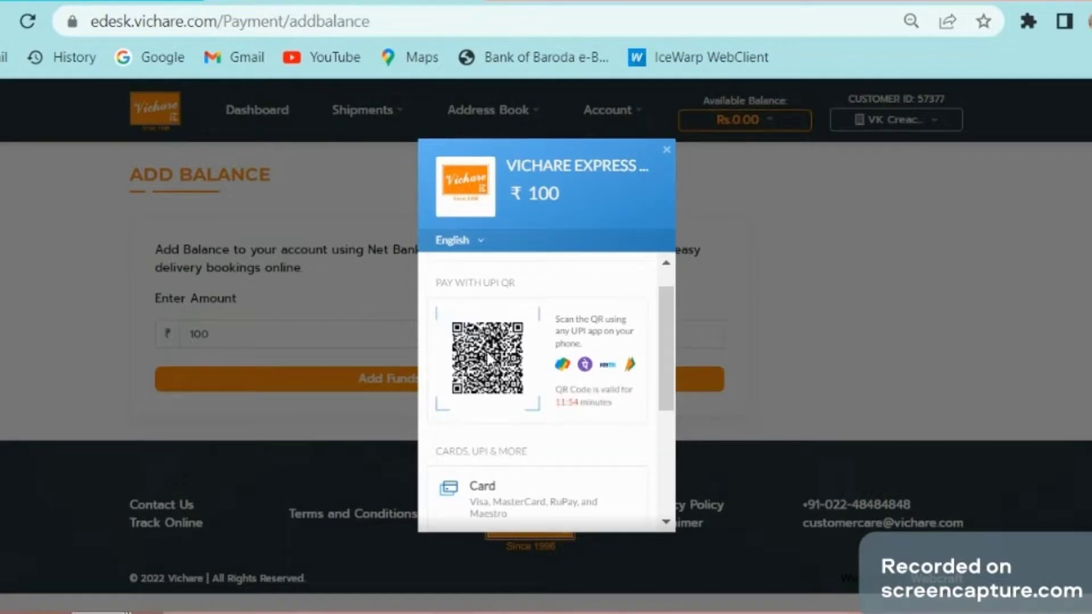
{"action": "scroll", "coordinate": [510, 419], "scroll_direction": "down", "scroll_amount": 2}
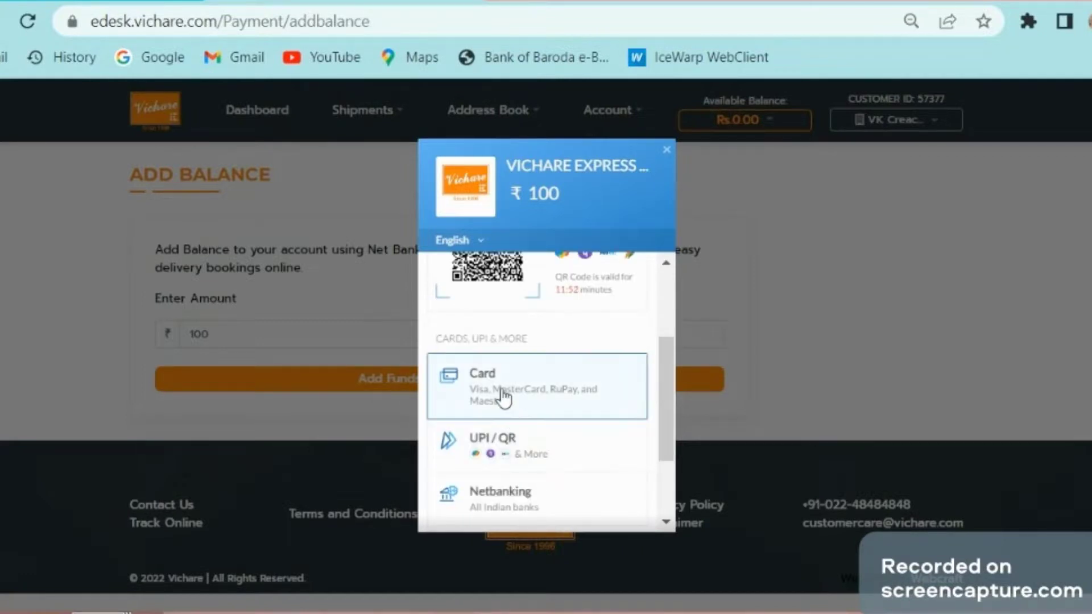
{"action": "left_click", "coordinate": [503, 397]}
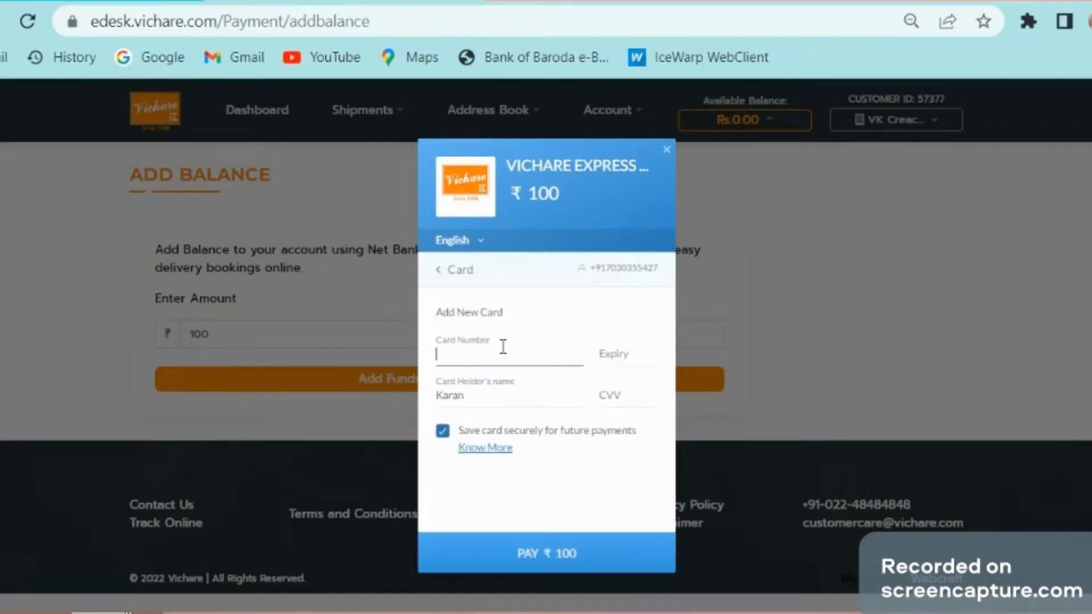
{"action": "left_click", "coordinate": [438, 273]}
{"action": "left_click", "coordinate": [512, 498]}
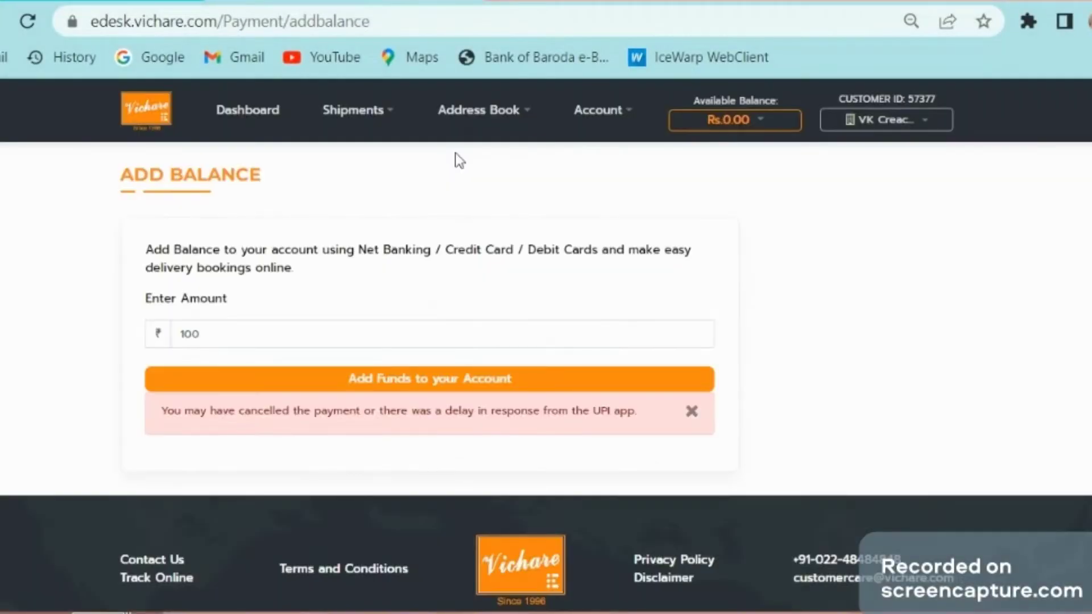
Step: Return to and reload the My Account dashboard showing Plan 770 expiring 10 Sep 2022
{"action": "left_click", "coordinate": [232, 108]}
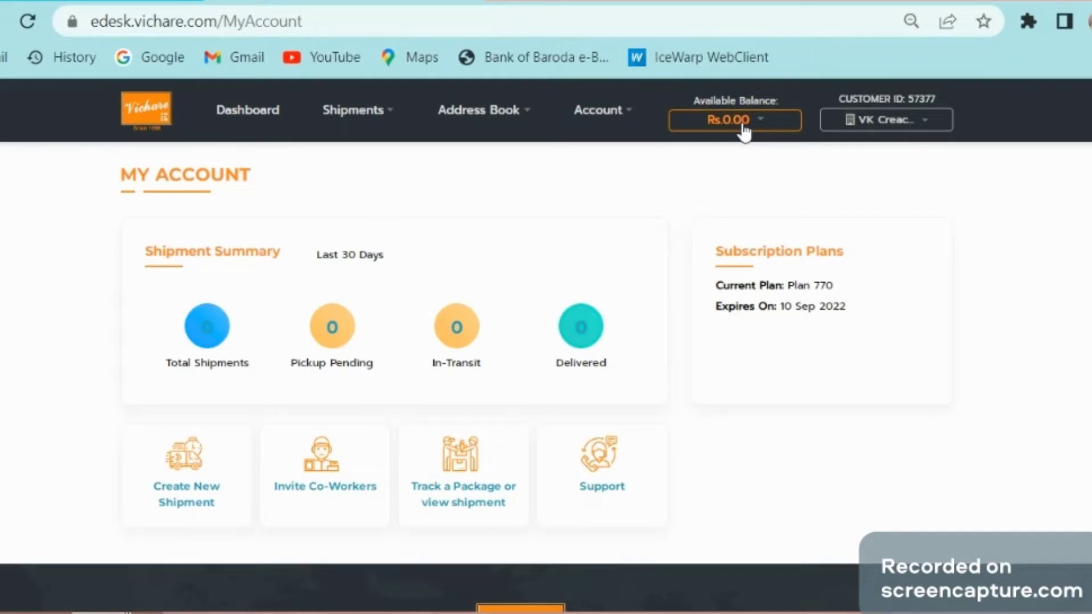
{"action": "mouse_move", "coordinate": [344, 114]}
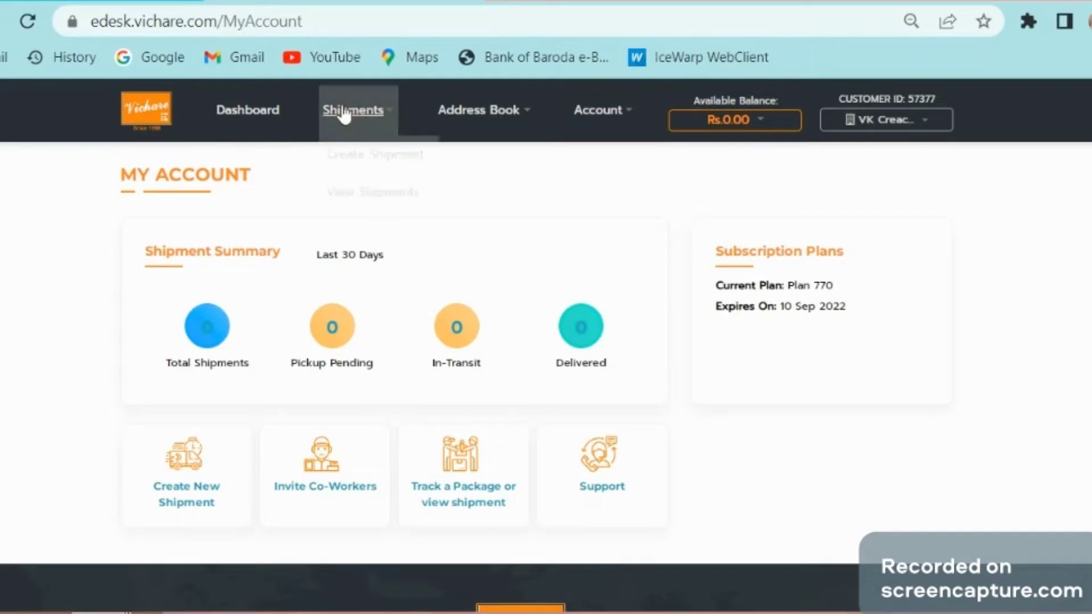
{"action": "left_click", "coordinate": [254, 121]}
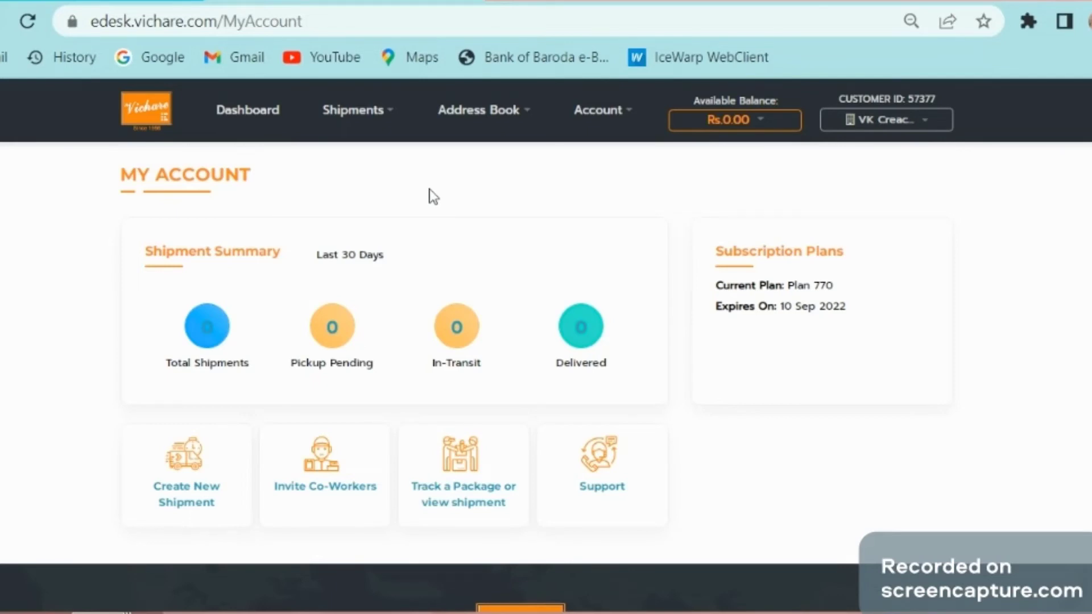
{"action": "left_click", "coordinate": [352, 110]}
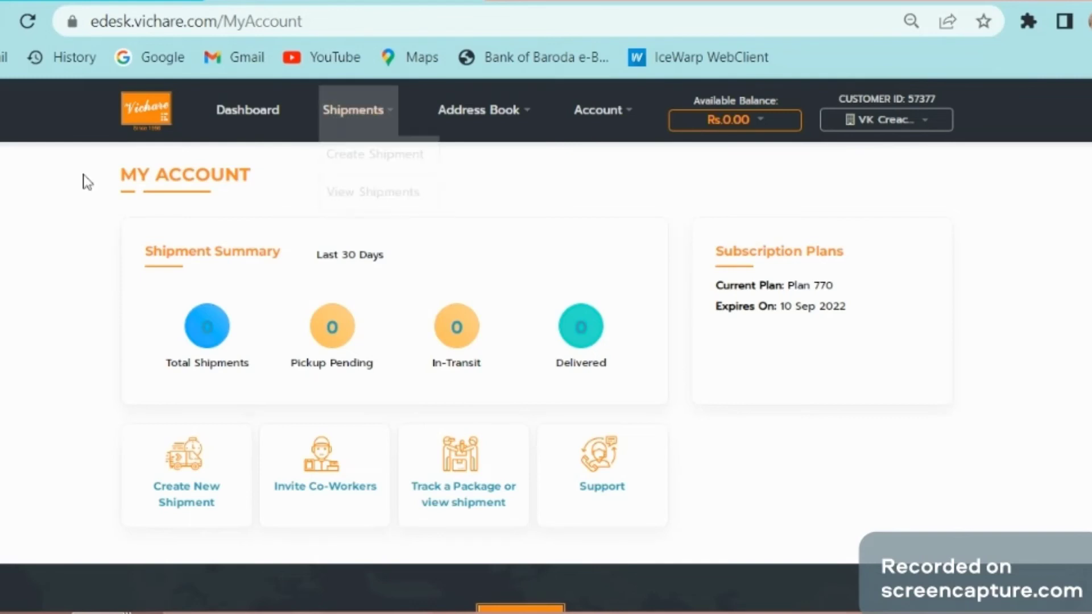